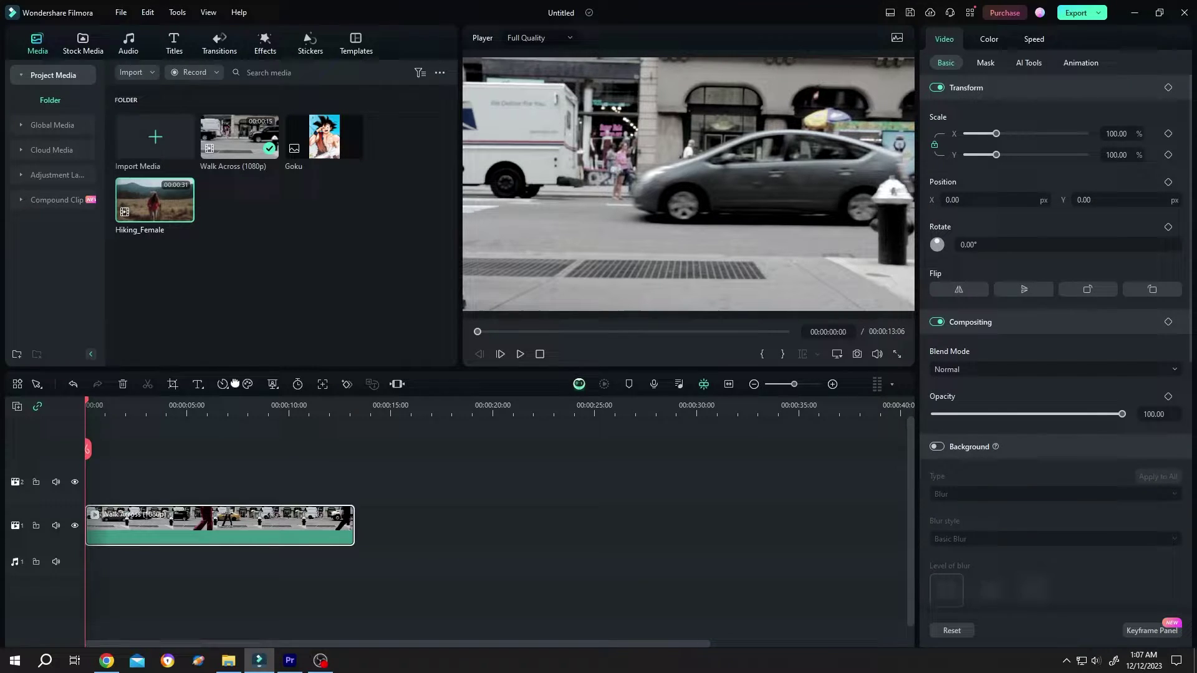
- Drag the Hiking_Female clip onto video track 2, above the Walk Across street clip
left_click_drag(153, 201, 81, 493)
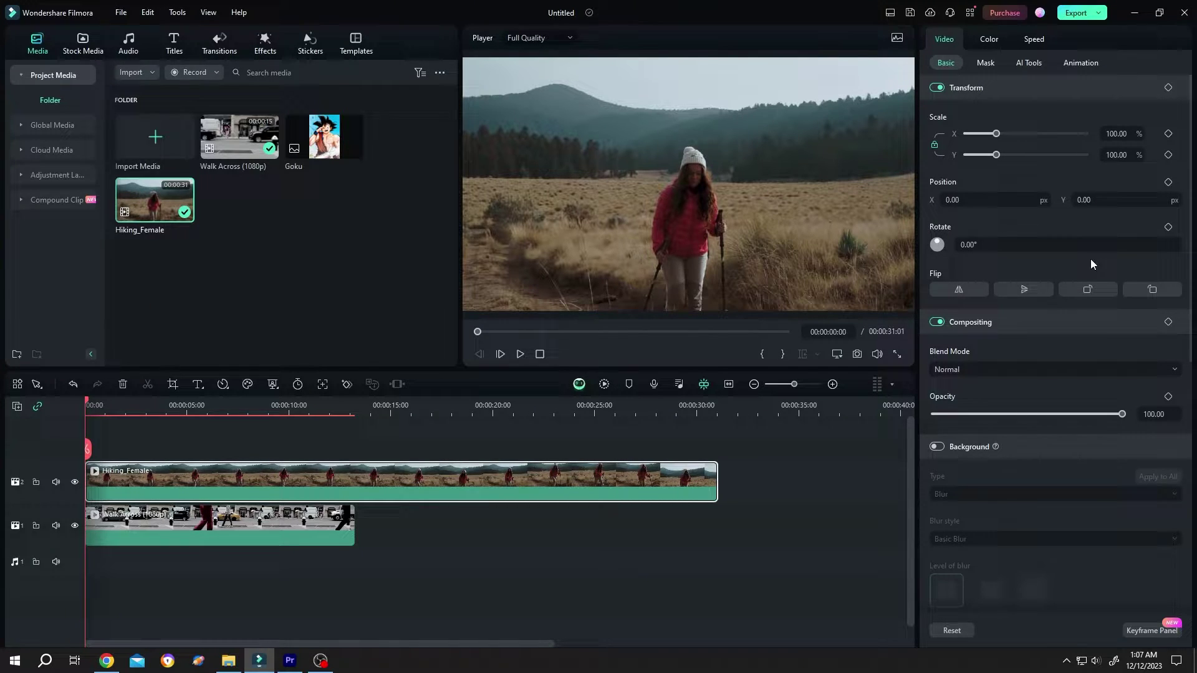
- Cut out the hiker with AI Portrait at edge thickness 4.00, then delete the Hiking_Female clip
left_click(1037, 64)
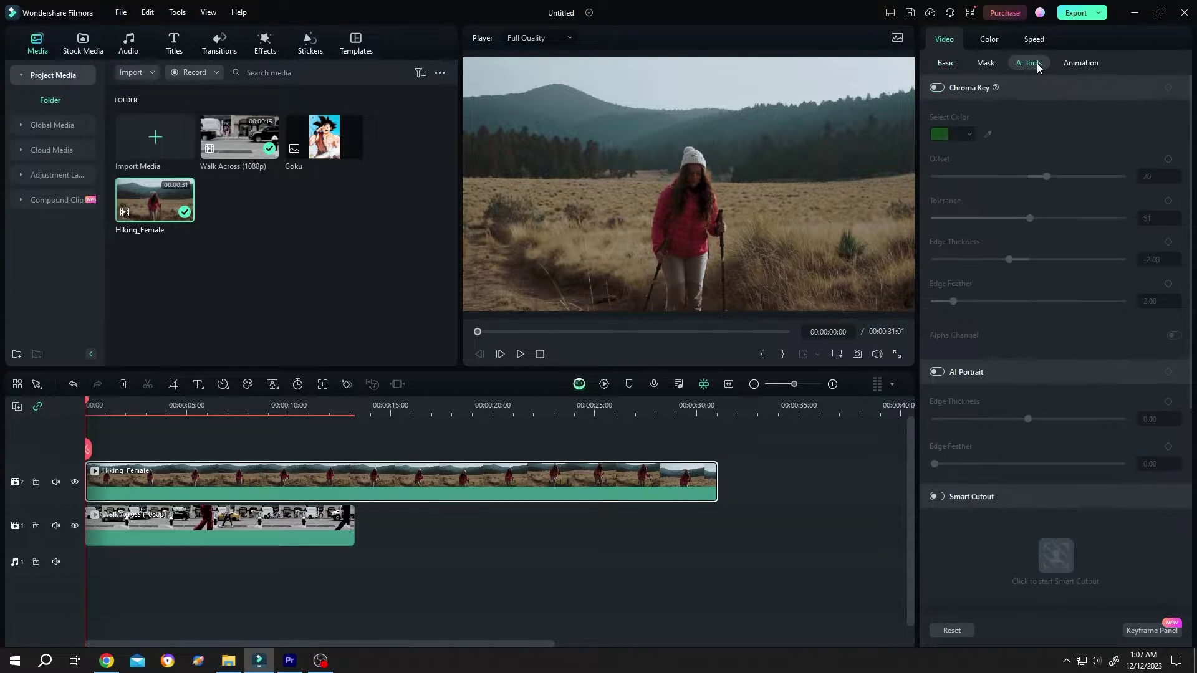
left_click(936, 372)
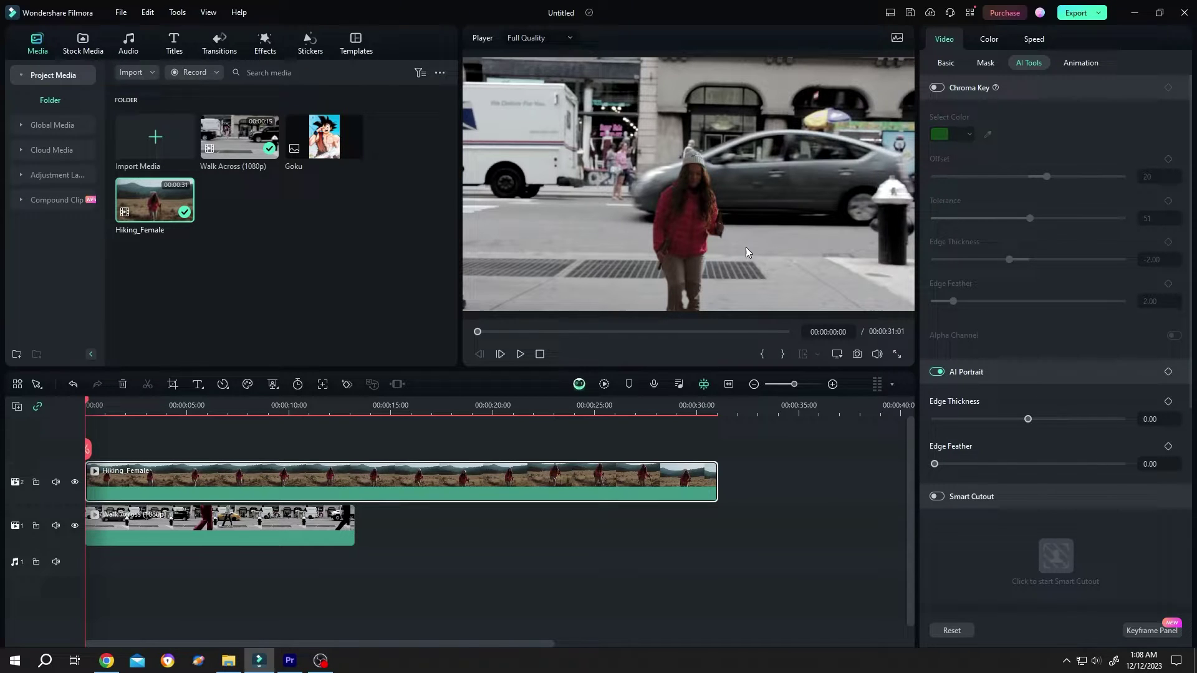
left_click_drag(181, 407, 327, 417)
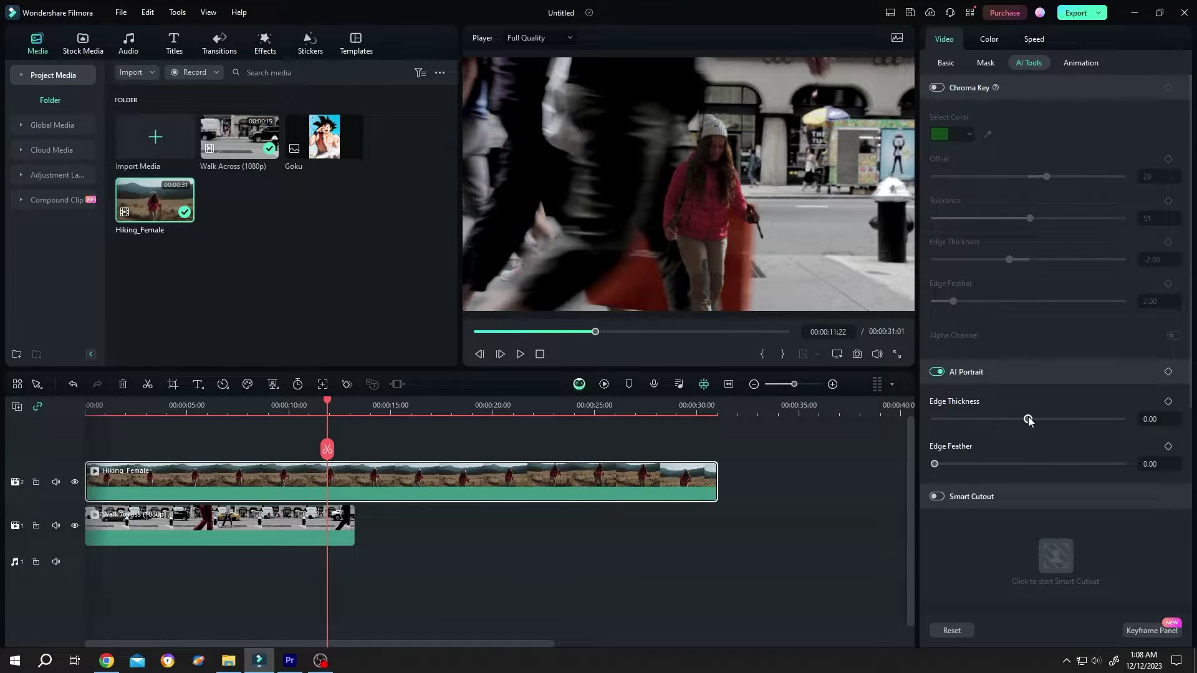
left_click_drag(1029, 420, 1034, 423)
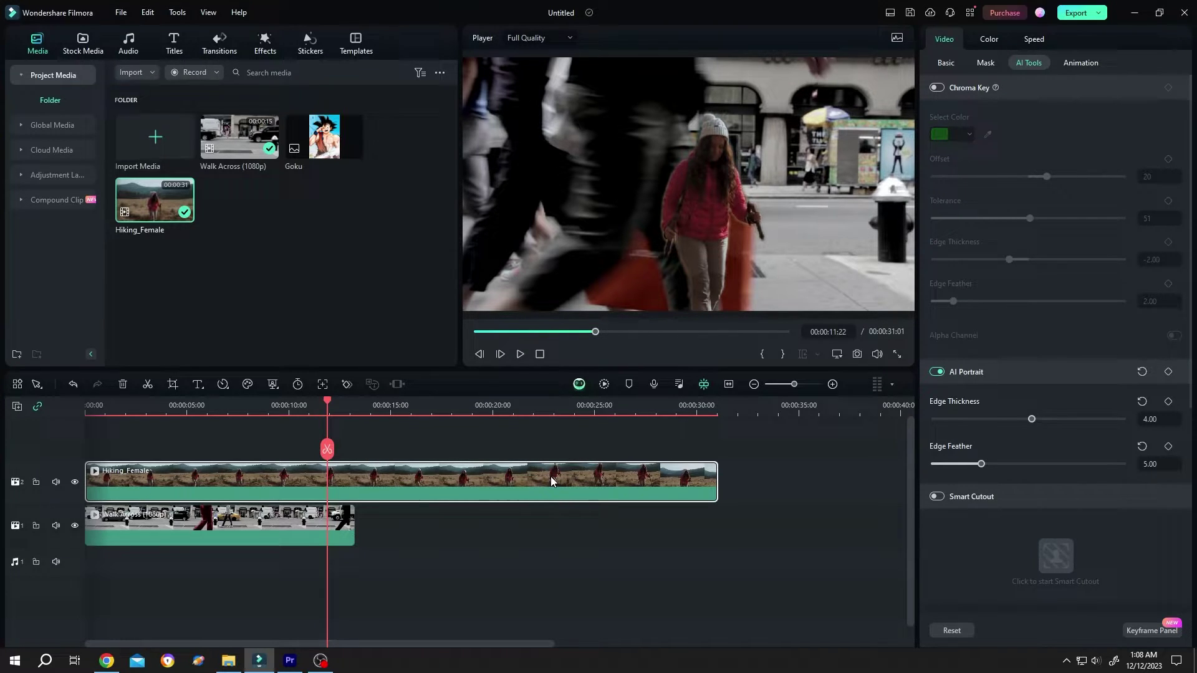
key("Delete")
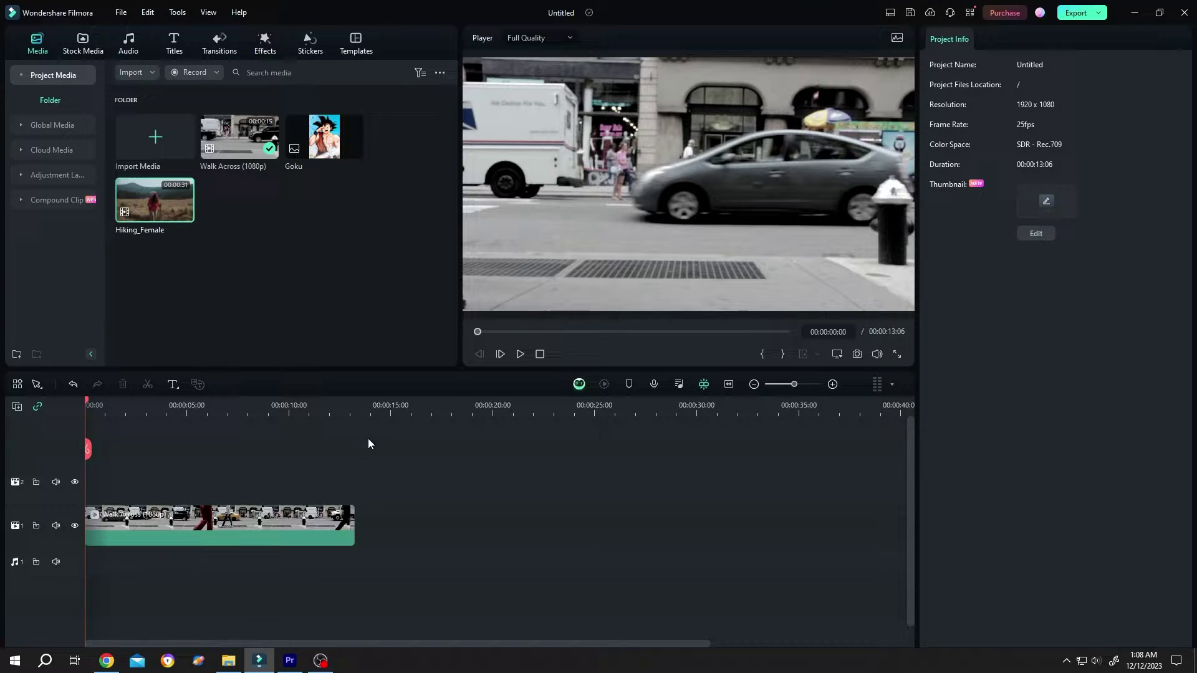
- Open the Walk Across clip's mask options and choose AI Mask with brush size 18
left_click(282, 522)
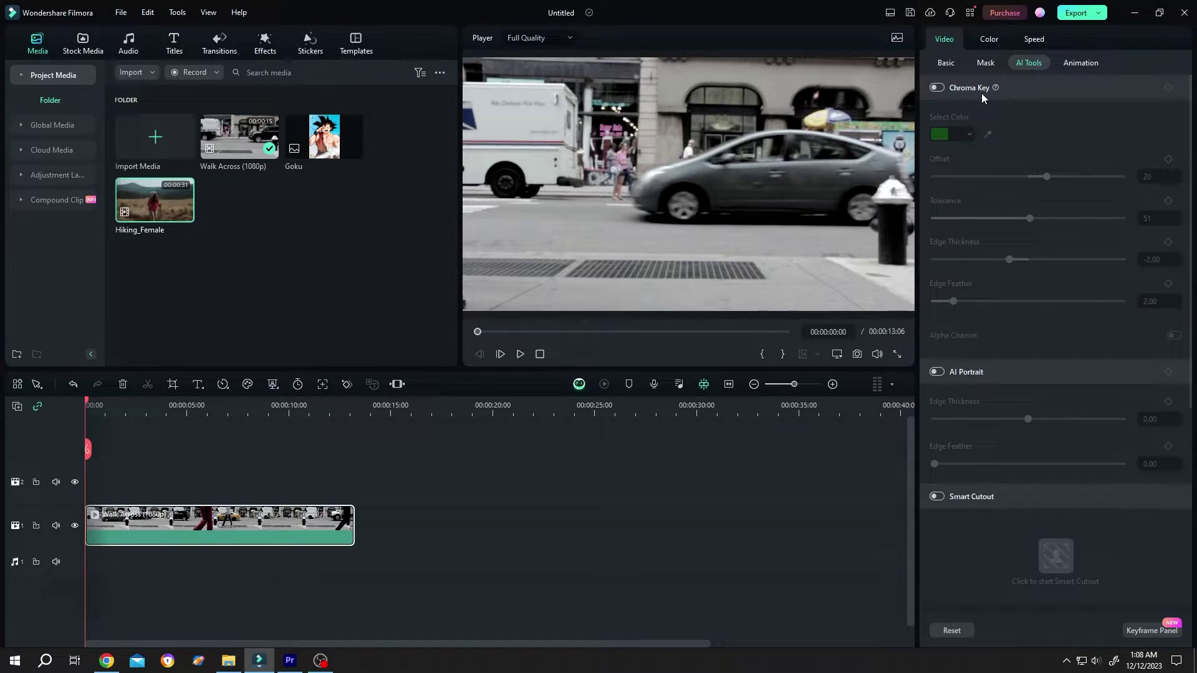
left_click(985, 63)
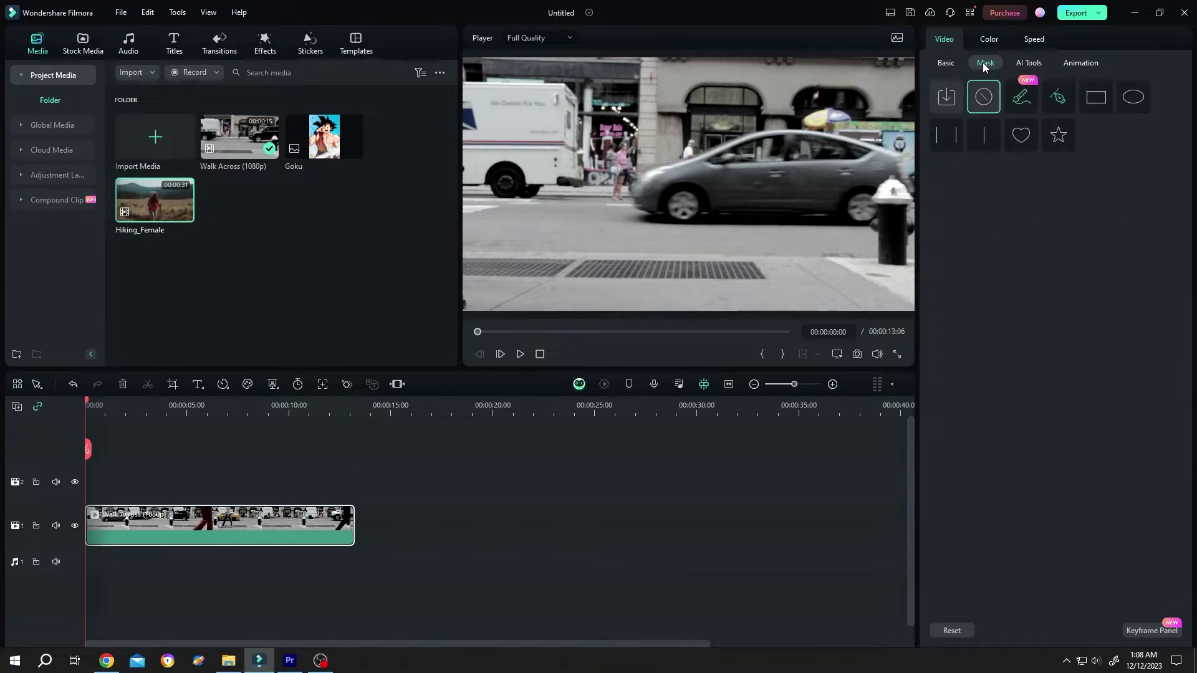
left_click(1029, 99)
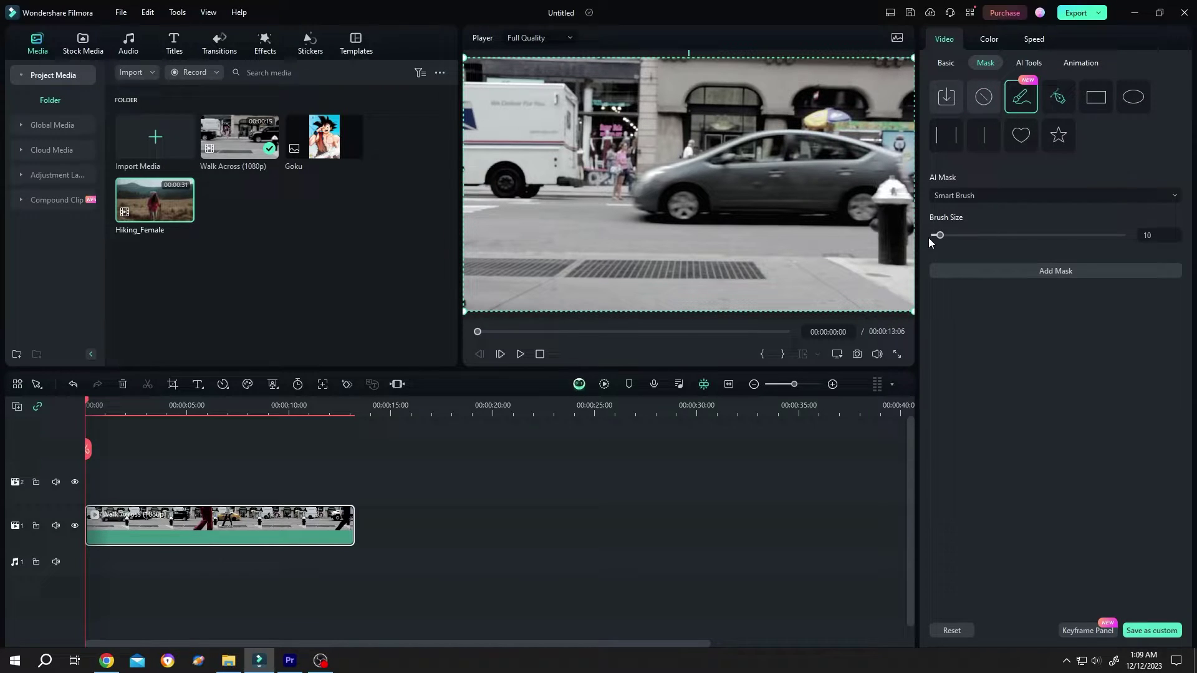
mouse_move(936, 237)
left_mouse_down()
mouse_move(991, 237)
mouse_move(945, 237)
left_mouse_up()
- Paint trial AI brush masks over the car and the fire hydrant, deleting each one
mouse_move(648, 192)
left_mouse_down()
mouse_move(751, 149)
mouse_move(850, 145)
mouse_move(897, 157)
mouse_move(866, 197)
mouse_move(796, 204)
mouse_move(650, 208)
mouse_move(640, 181)
left_mouse_up()
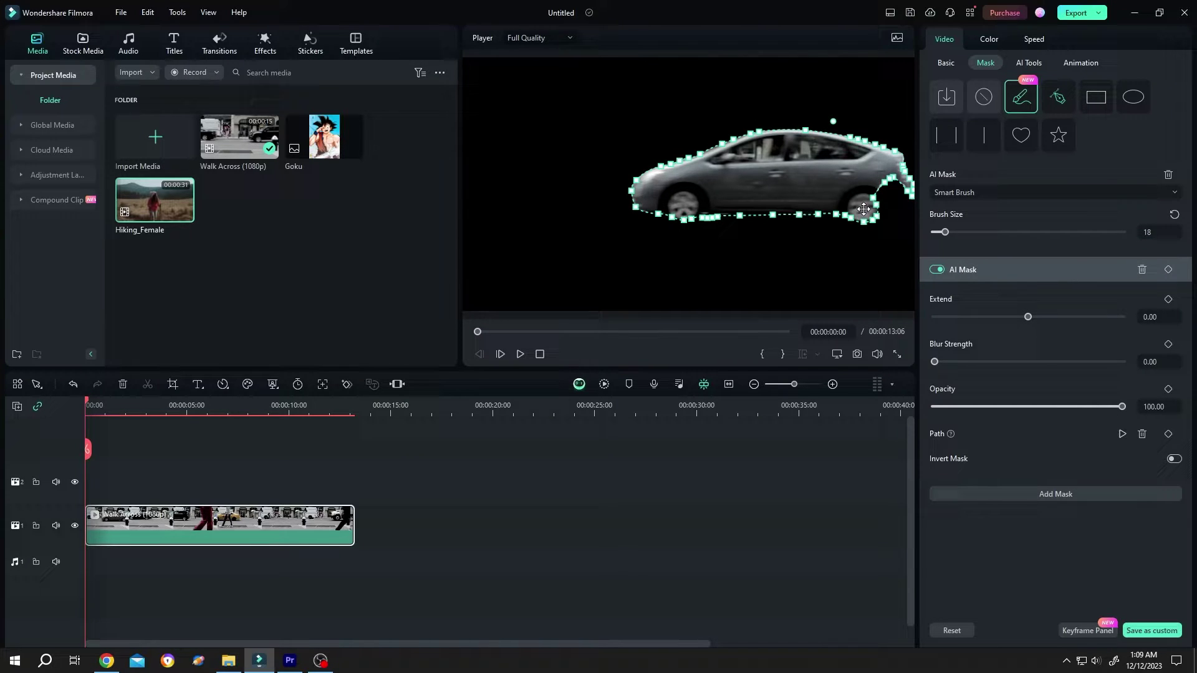
left_click(1169, 177)
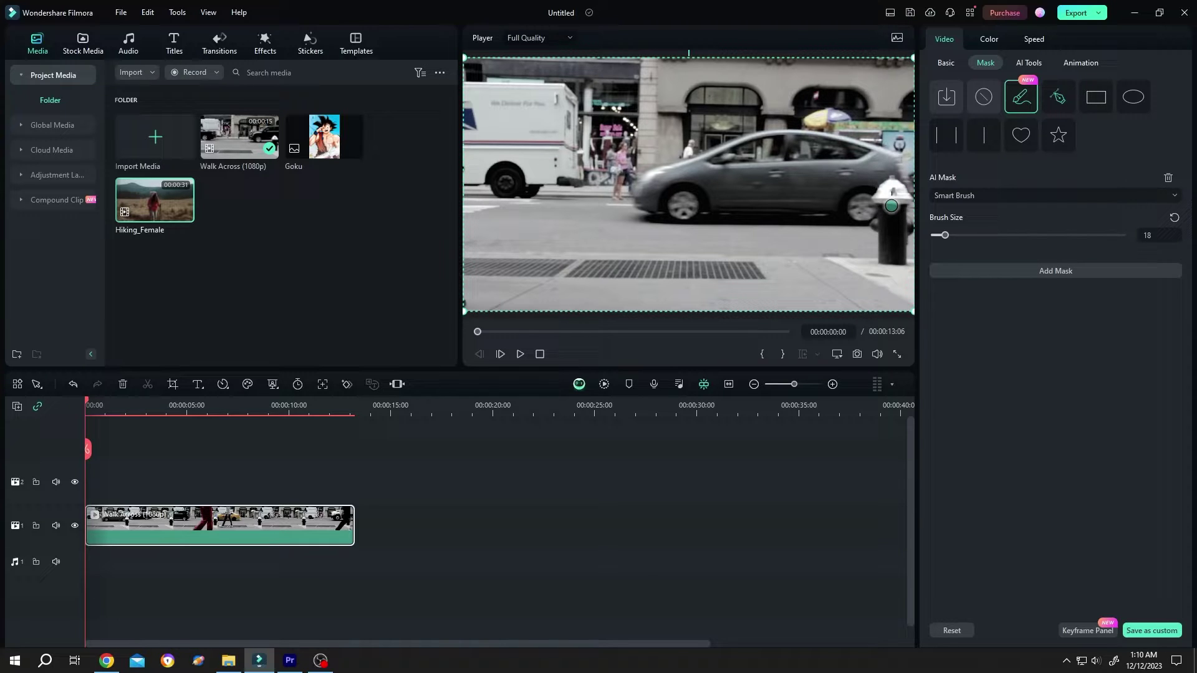
left_click_drag(892, 188, 891, 253)
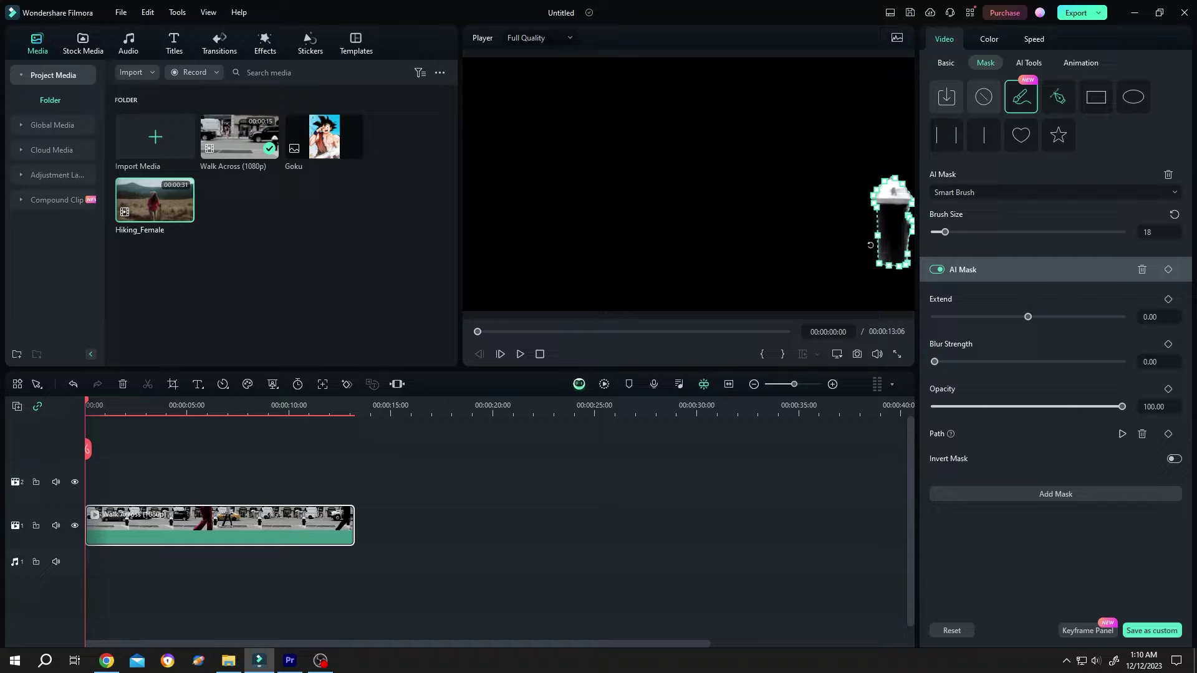
left_click(1168, 175)
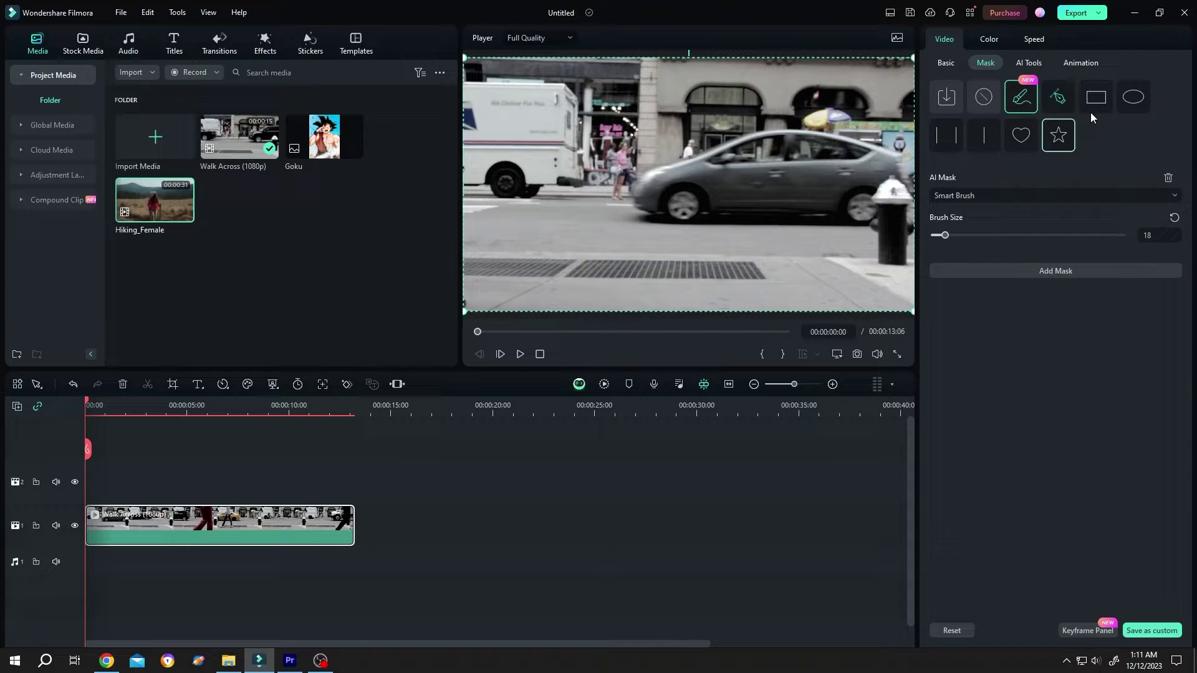
- Switch to Draw Mask and place points along the car's front, roofline and right end
left_click(1058, 109)
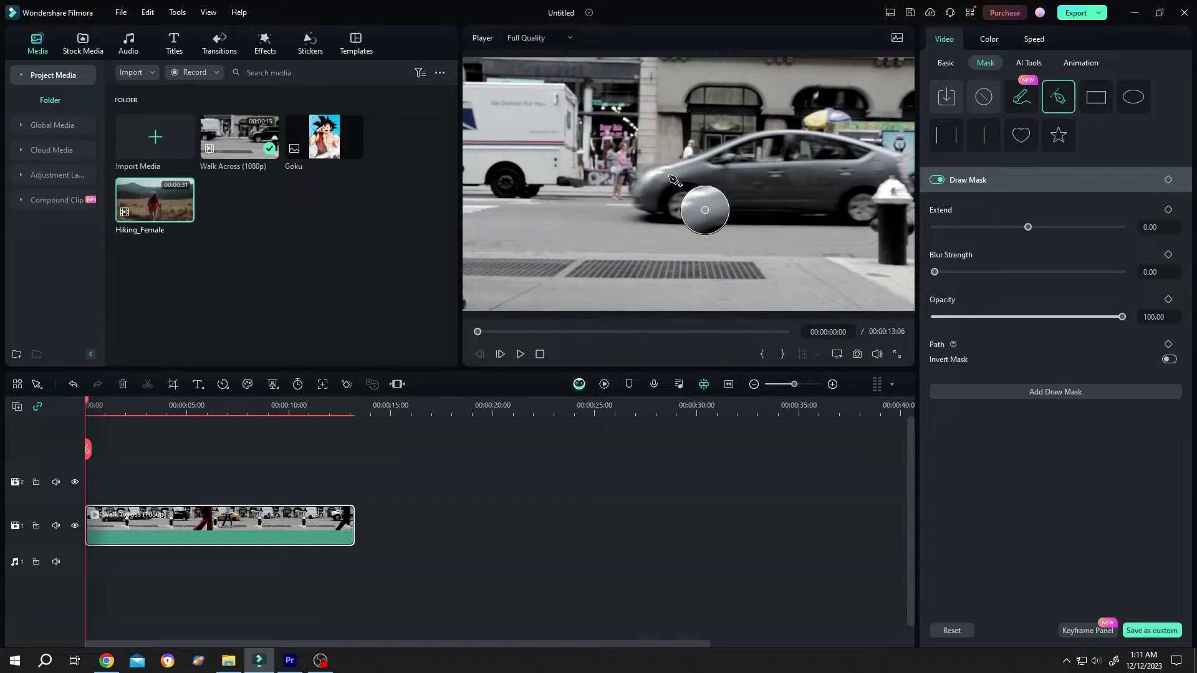
left_click(638, 177)
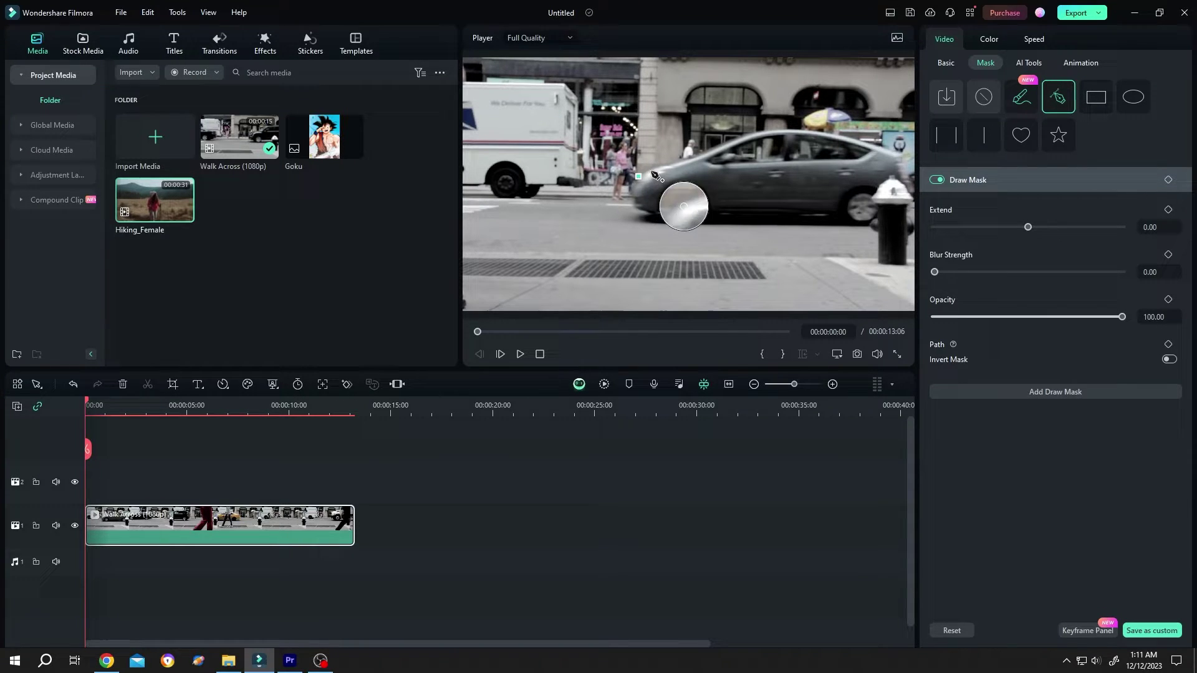
left_click(686, 161)
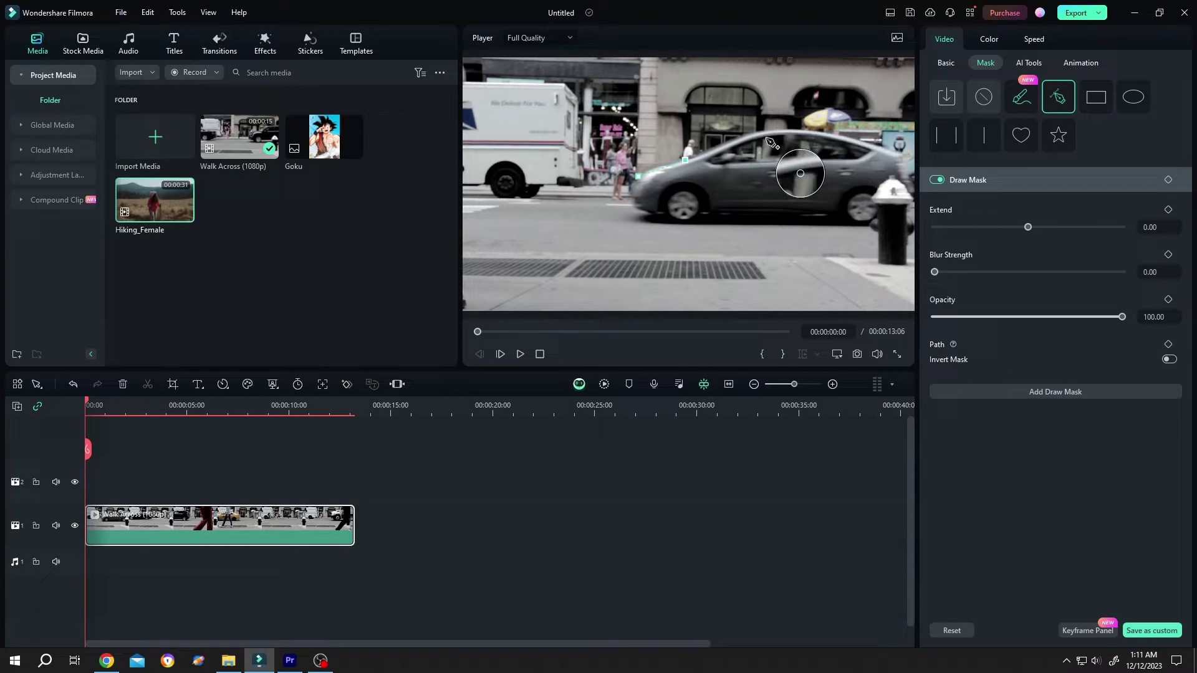
left_click(756, 133)
left_click(811, 131)
left_click(903, 157)
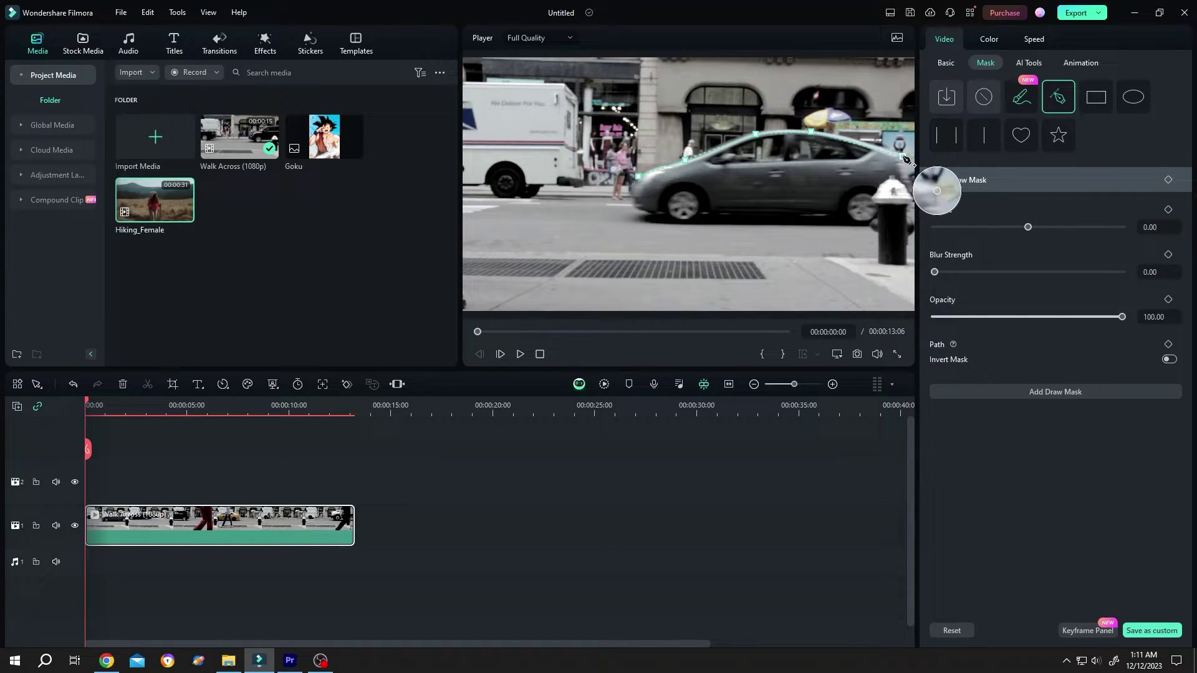
- Trace the mask around the hydrant, along the kerb and up the car's left end, closing the path
left_click(910, 194)
left_click(890, 176)
left_click(878, 187)
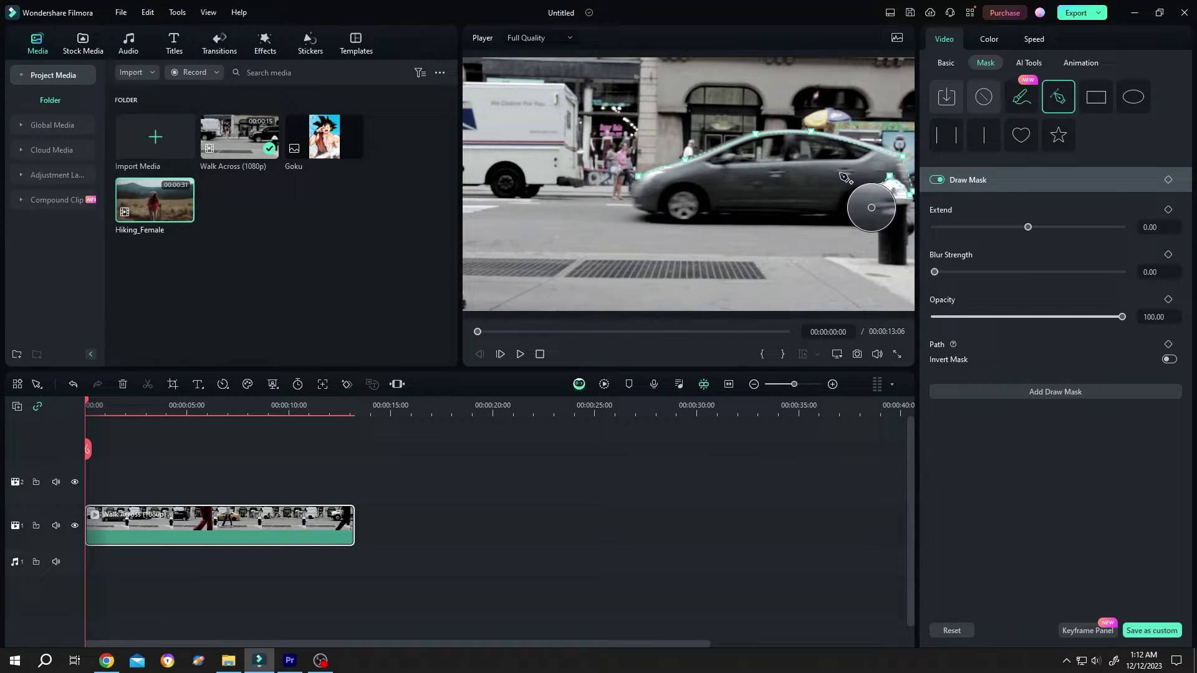
left_click(870, 200)
left_click(876, 208)
left_click(870, 228)
left_click(659, 225)
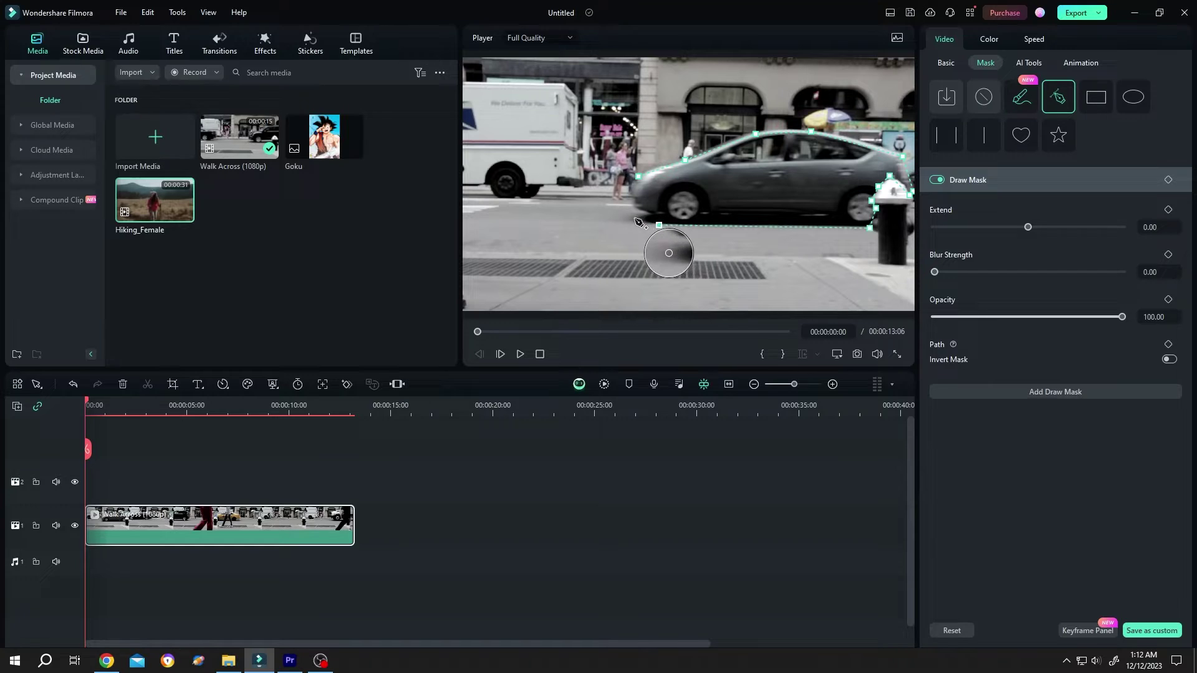
left_click(627, 219)
left_click(633, 206)
left_click(638, 177)
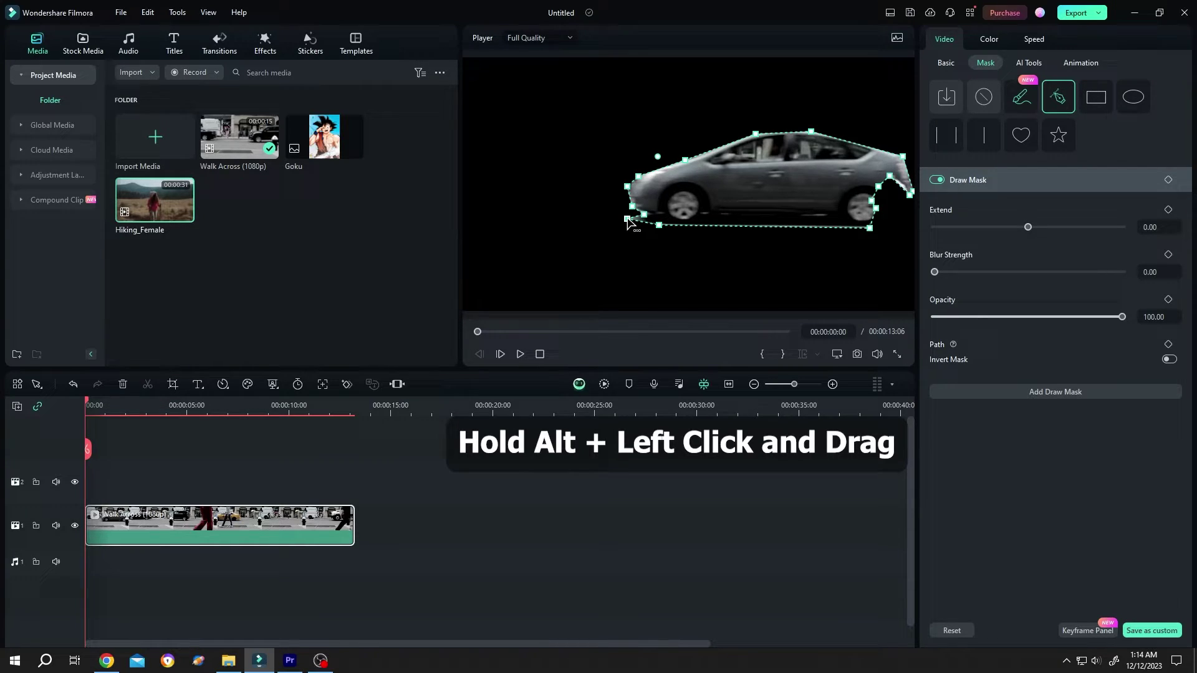
- Curve the mask at the car's lower and upper front corners, then scrub to check it
mouse_move(628, 219)
left_mouse_down("alt")
mouse_move(668, 247)
mouse_move(634, 214)
left_mouse_up("alt")
left_click_drag(684, 159, 687, 164, "alt")
mouse_move(89, 405)
left_mouse_down()
mouse_move(174, 403)
mouse_move(86, 407)
left_mouse_up()
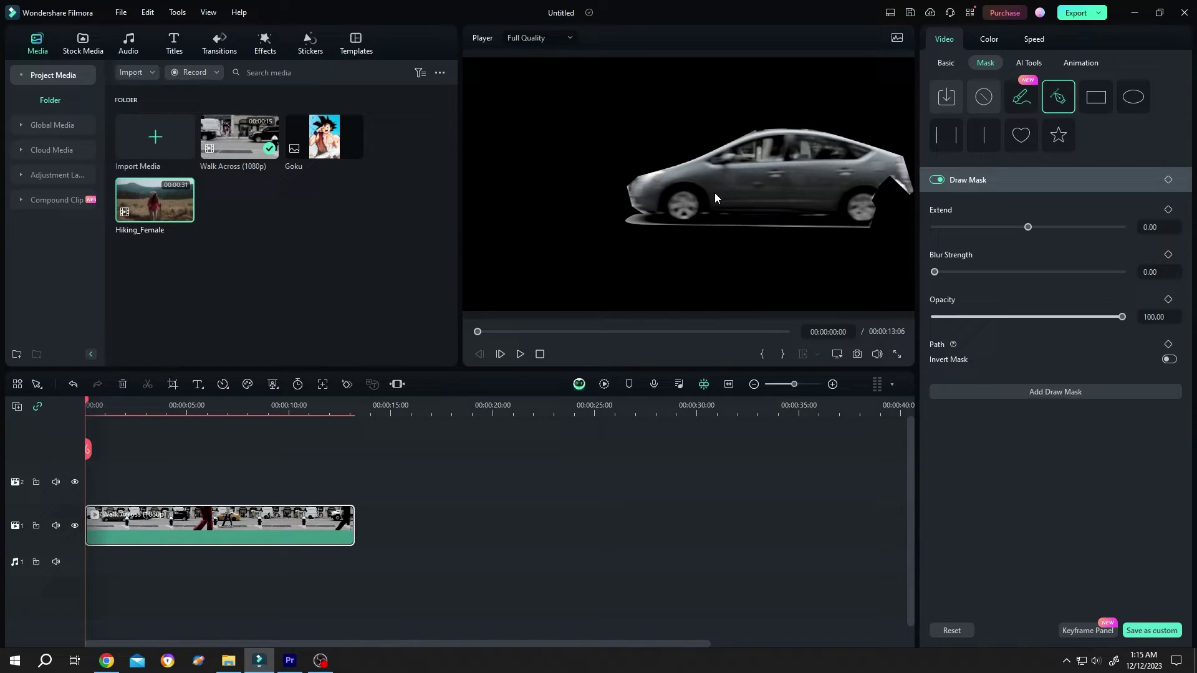
- Keyframe the car mask at 0:00, step a few frames ahead, and shift the outline onto the car
left_click(1169, 180)
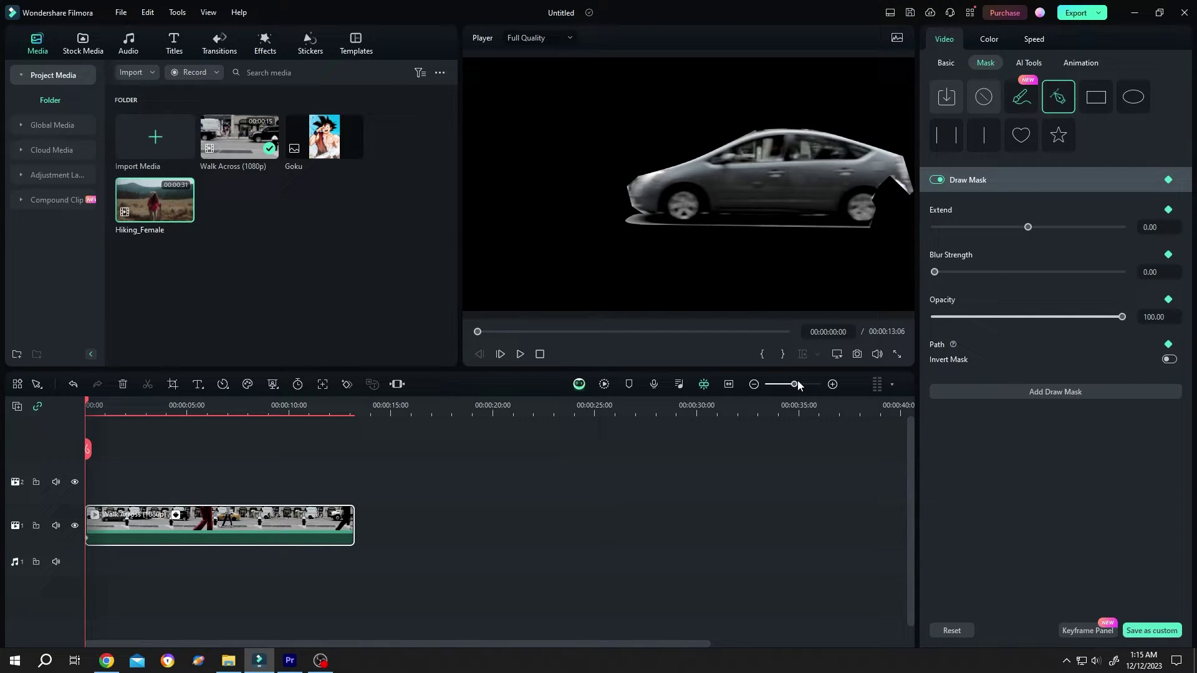
left_click_drag(794, 384, 802, 387)
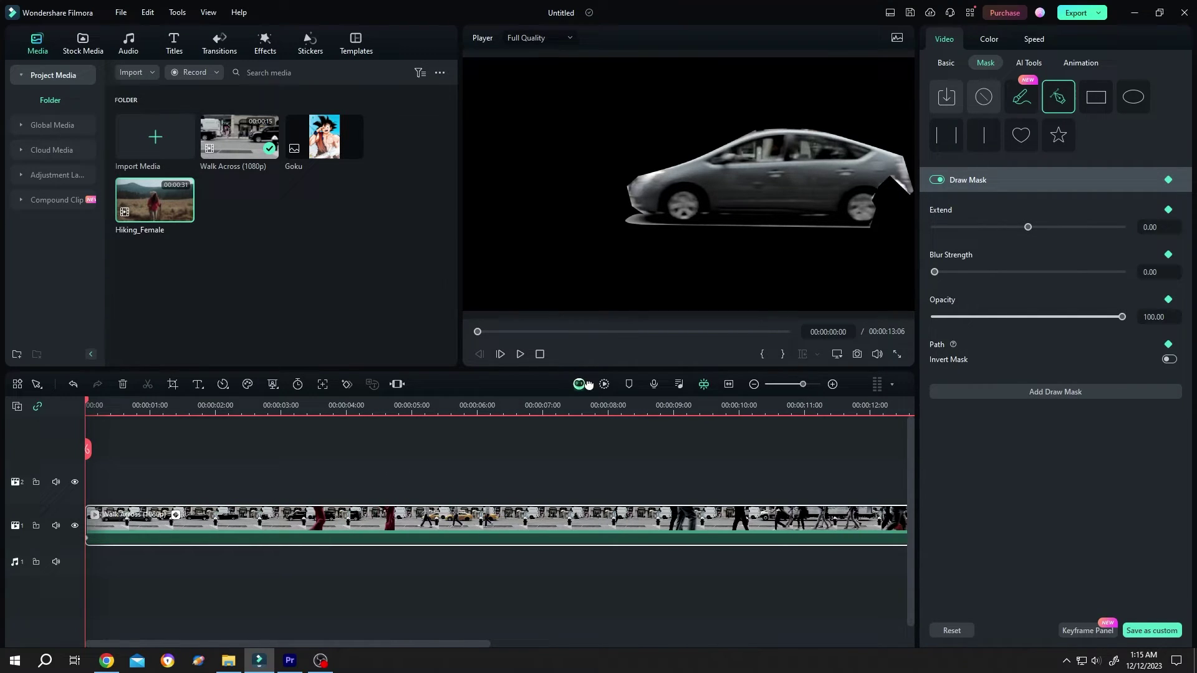
left_click(93, 405)
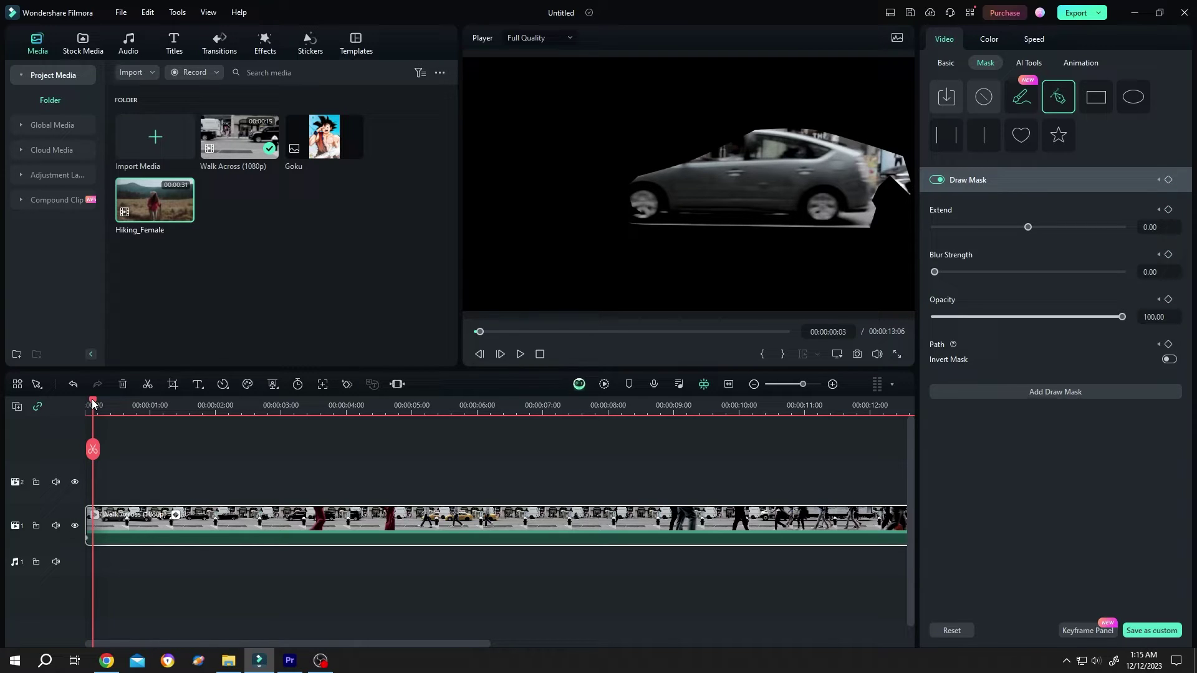
left_click(775, 170)
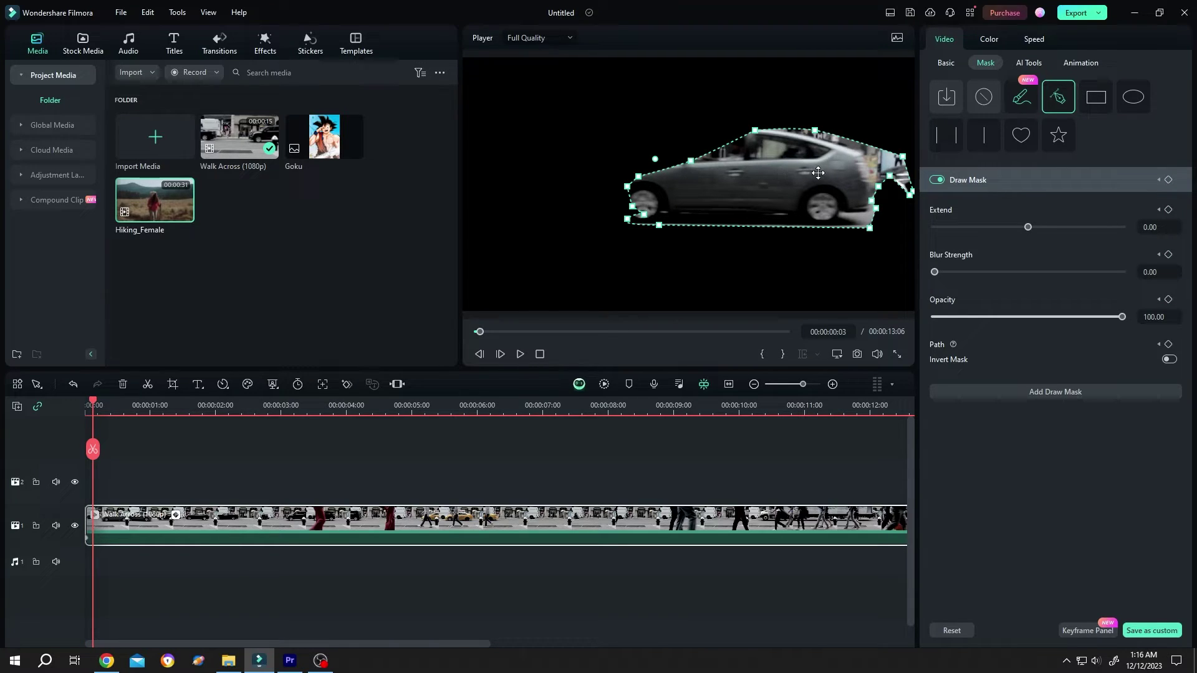
mouse_move(818, 172)
left_mouse_down()
mouse_move(778, 168)
mouse_move(852, 175)
mouse_move(858, 199)
mouse_move(839, 218)
left_mouse_up()
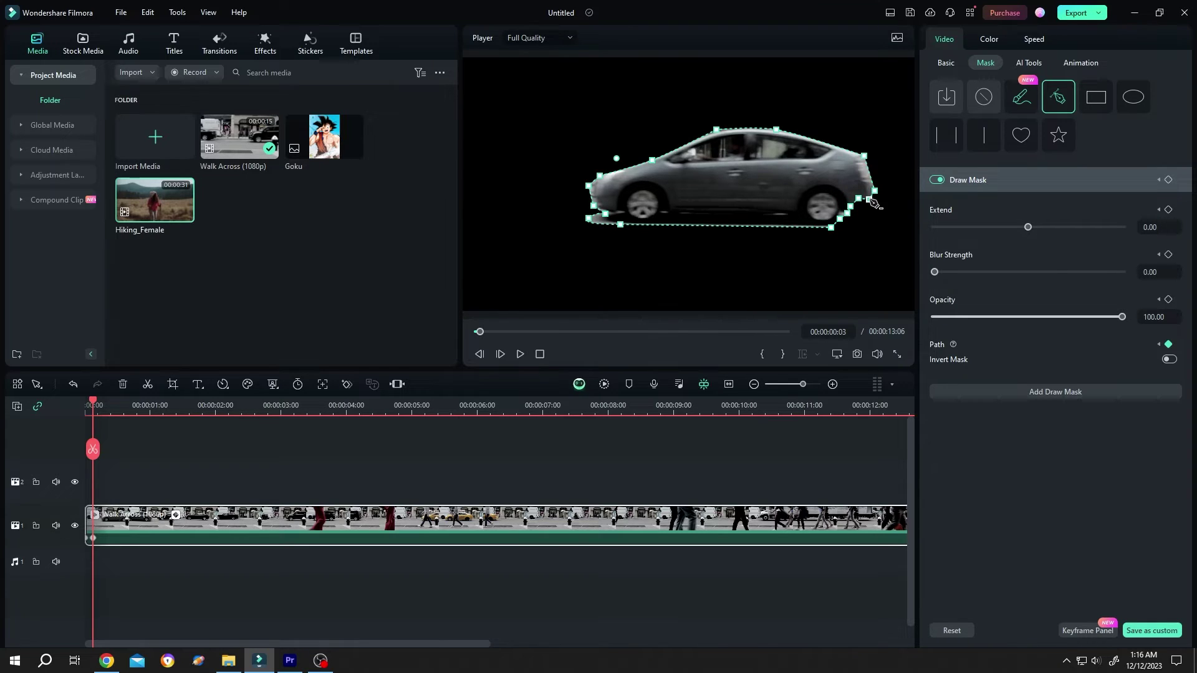
scroll(115, 430, "up", 3)
left_click_drag(124, 402, 513, 451)
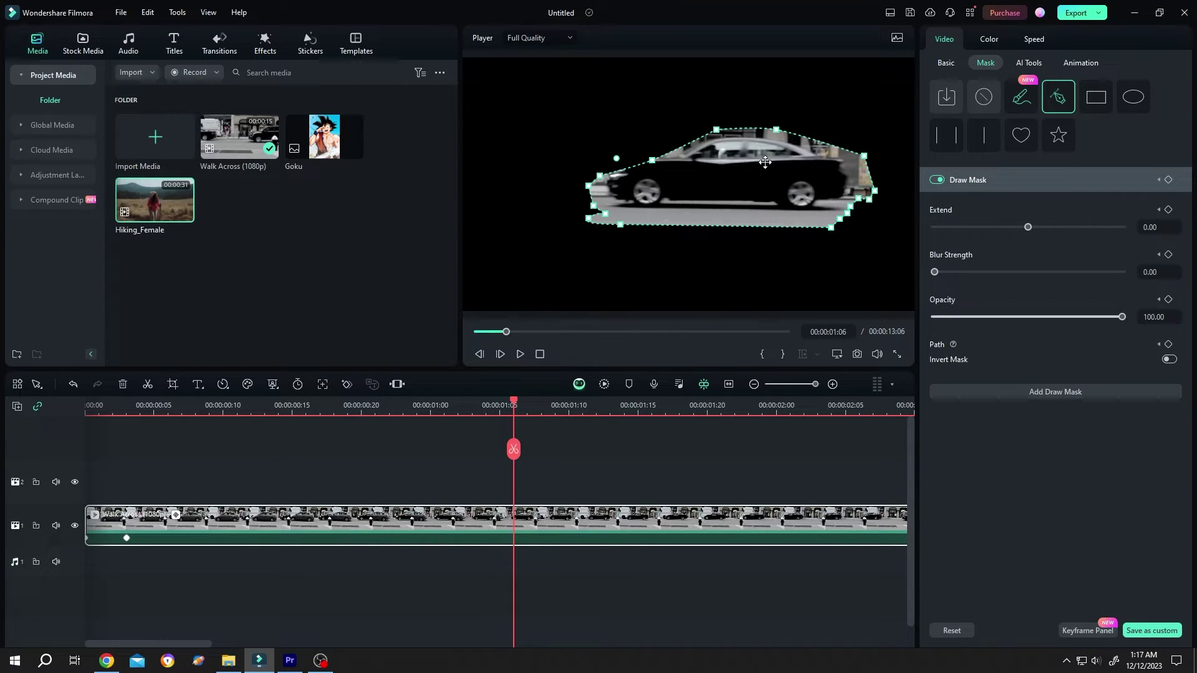
- Set the player zoom level to 25% and drag the car mask left
left_click(839, 357)
mouse_move(877, 425)
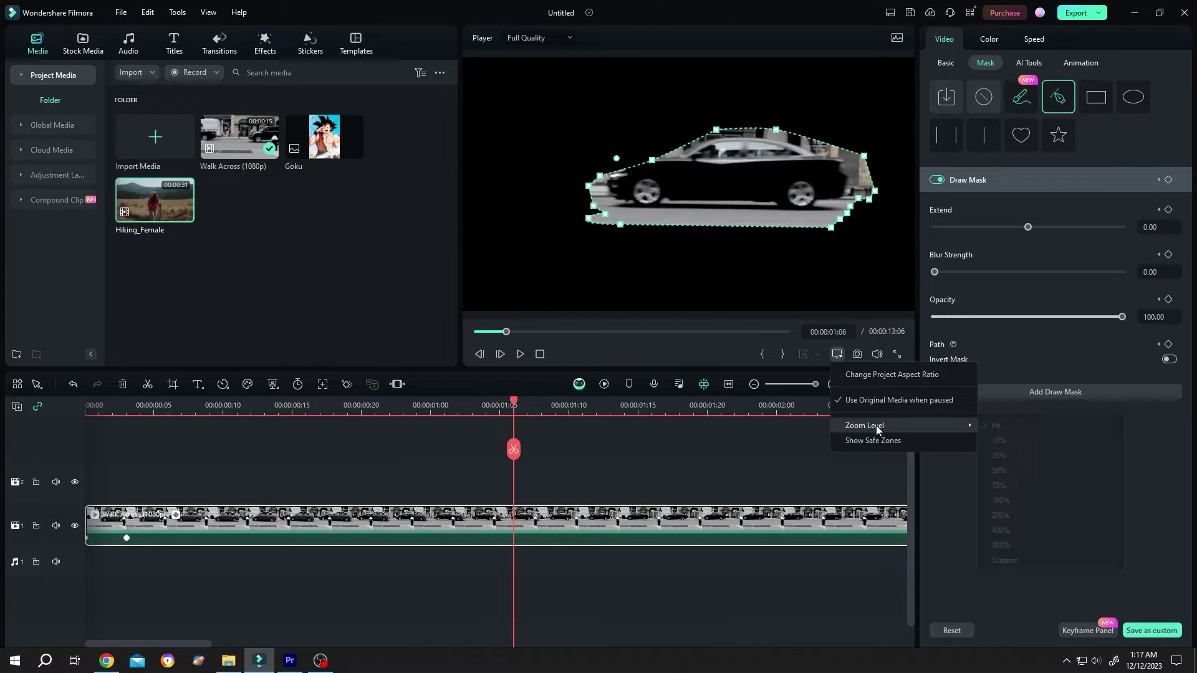
left_click(1033, 456)
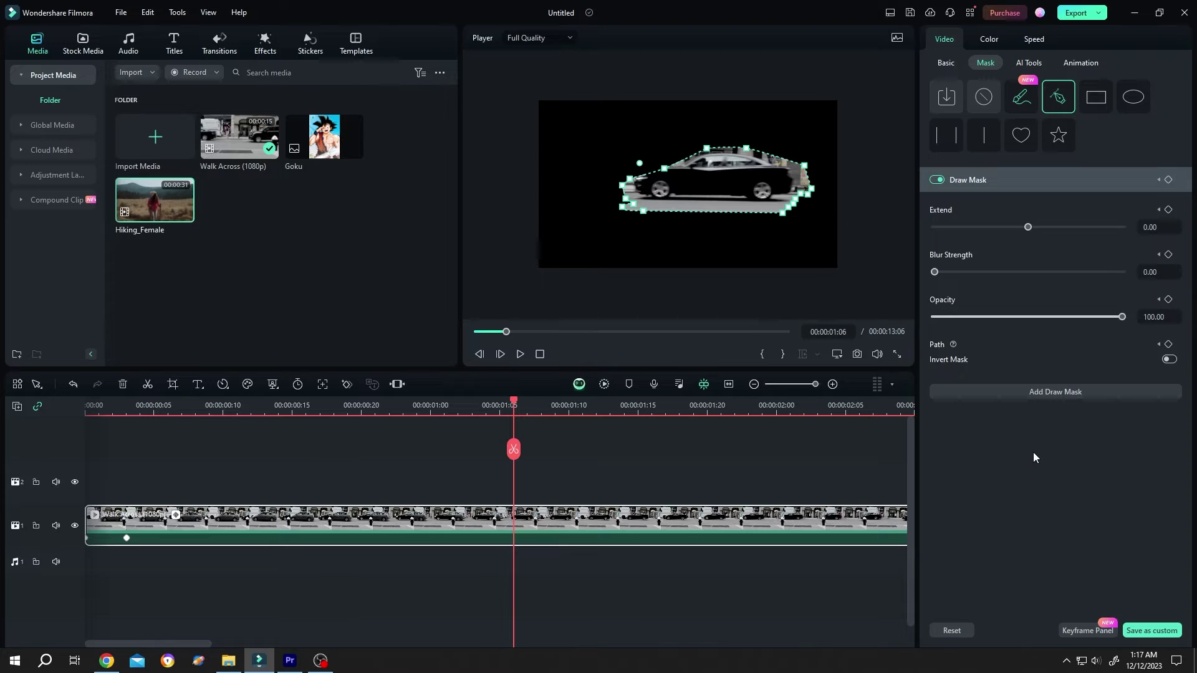
left_click_drag(728, 179, 491, 173)
- Delete the Walk Across clip and re-add it on track 1 with Hiking_Female on track 2
left_click_drag(430, 476, 313, 551)
key("Delete")
left_click_drag(239, 137, 69, 519)
left_click_drag(150, 214, 94, 477)
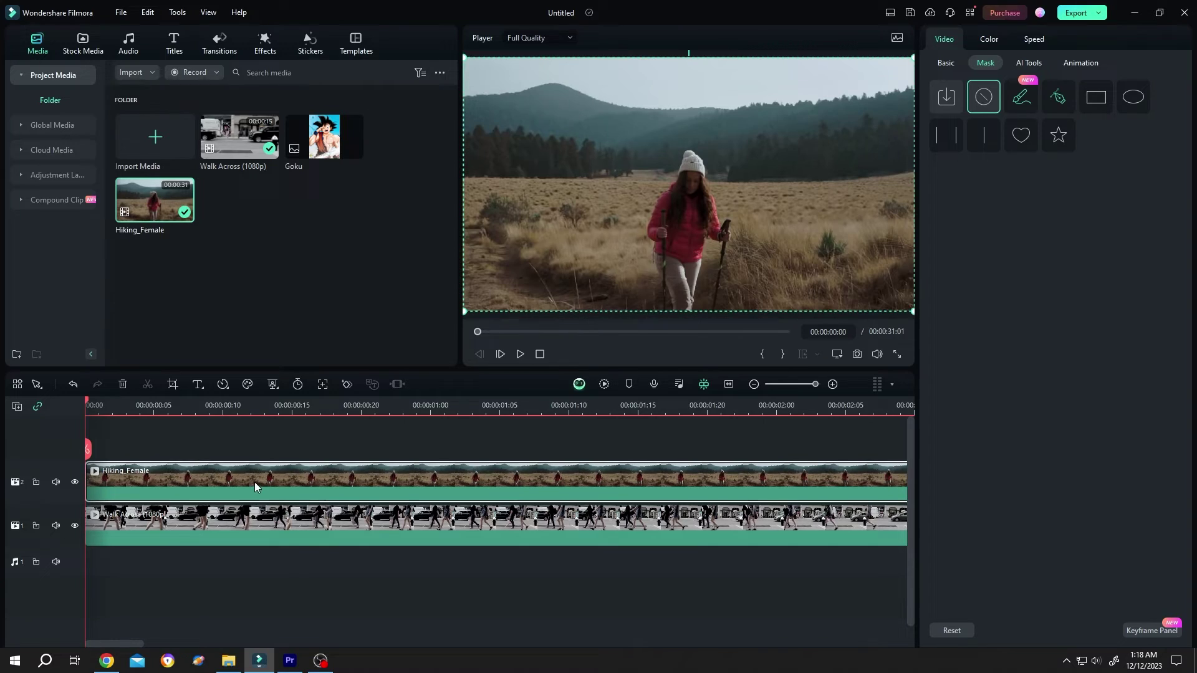
- Try Rectangle, Circle and Parallel Lines masks on Hiking_Female, then settle on a Linear mask
left_click(1097, 98)
left_click(1133, 97)
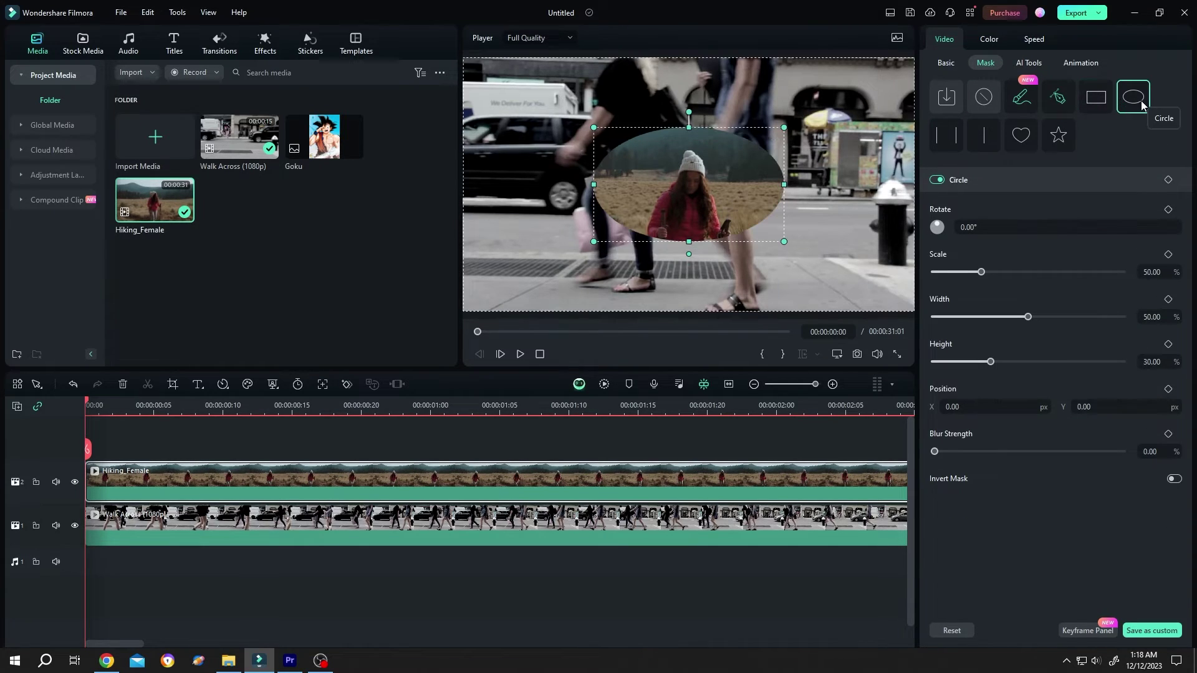
left_click(936, 138)
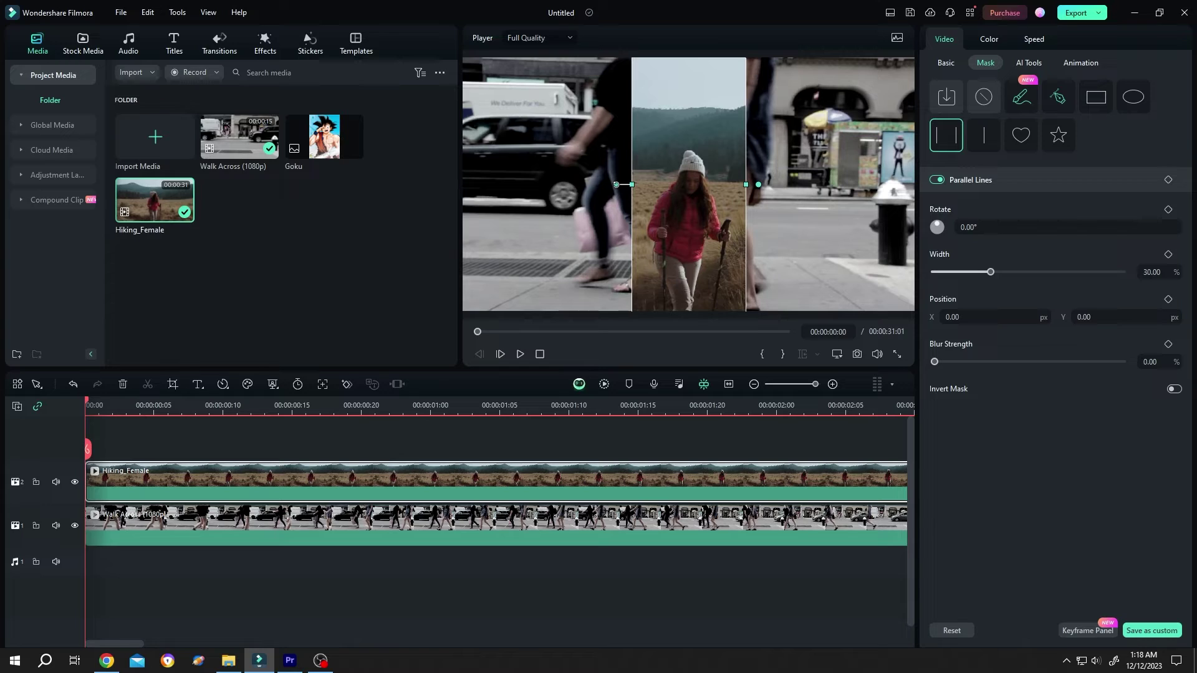
left_click_drag(600, 177, 614, 137)
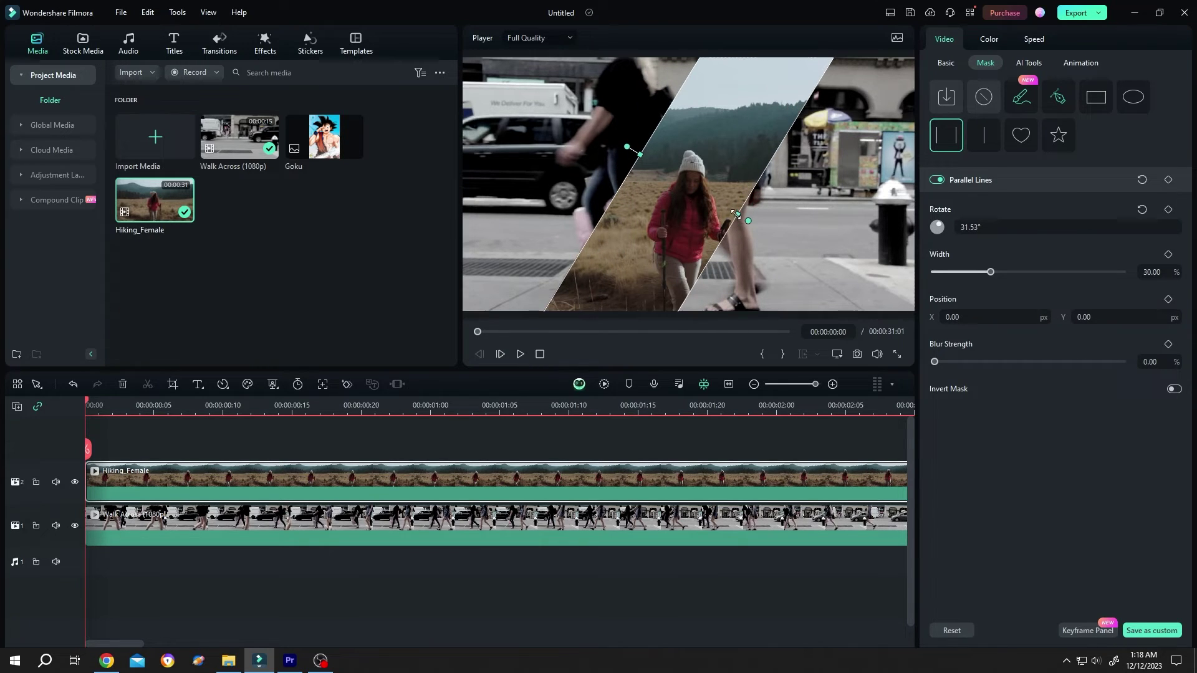
left_click_drag(737, 213, 773, 198)
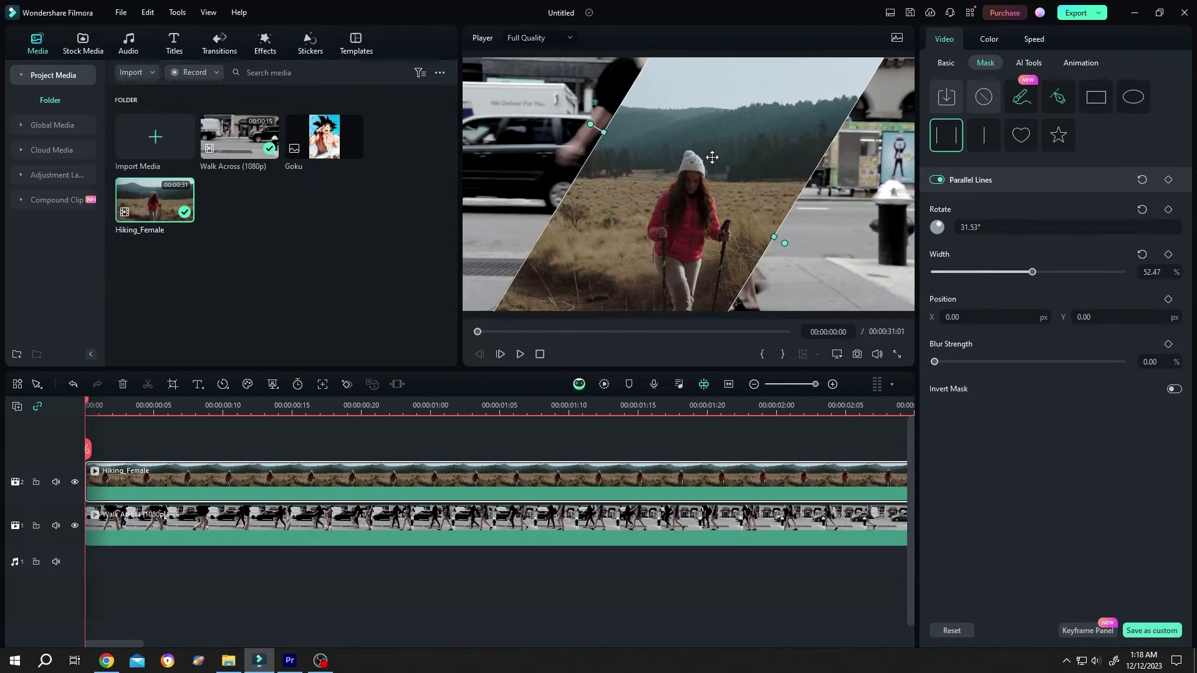
left_click_drag(668, 232, 437, 88)
left_click(984, 134)
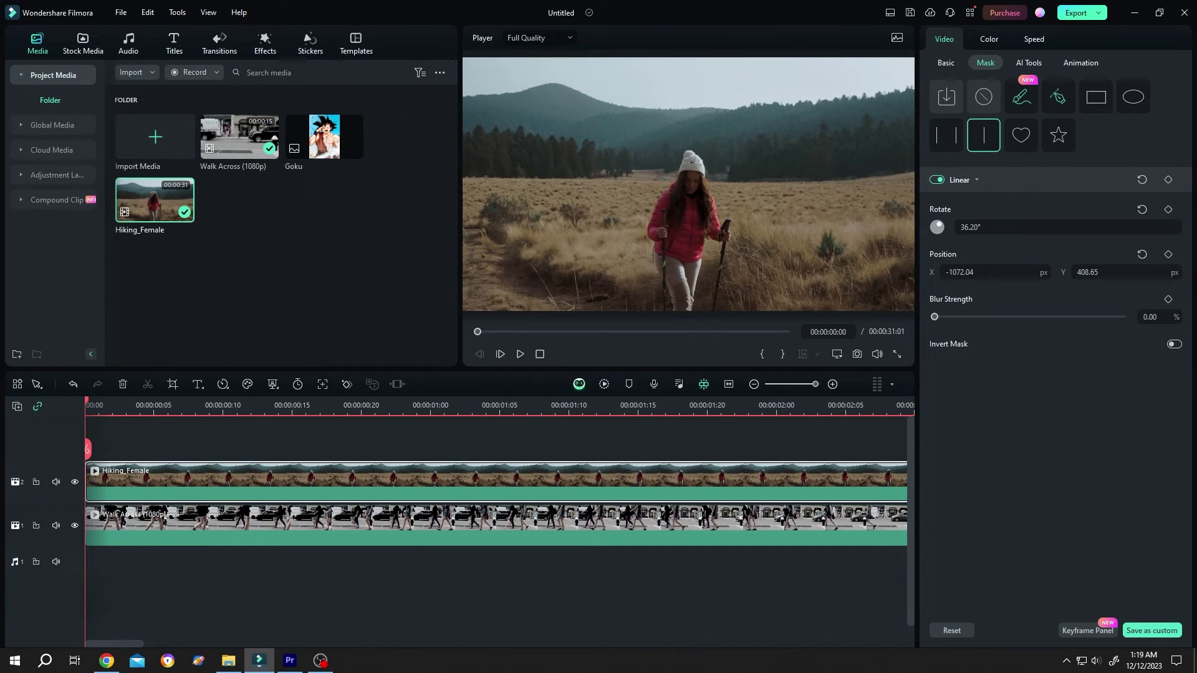
- Keyframe the linear mask at the start and enter a new Position X at 00:00:02:00
left_click(1169, 180)
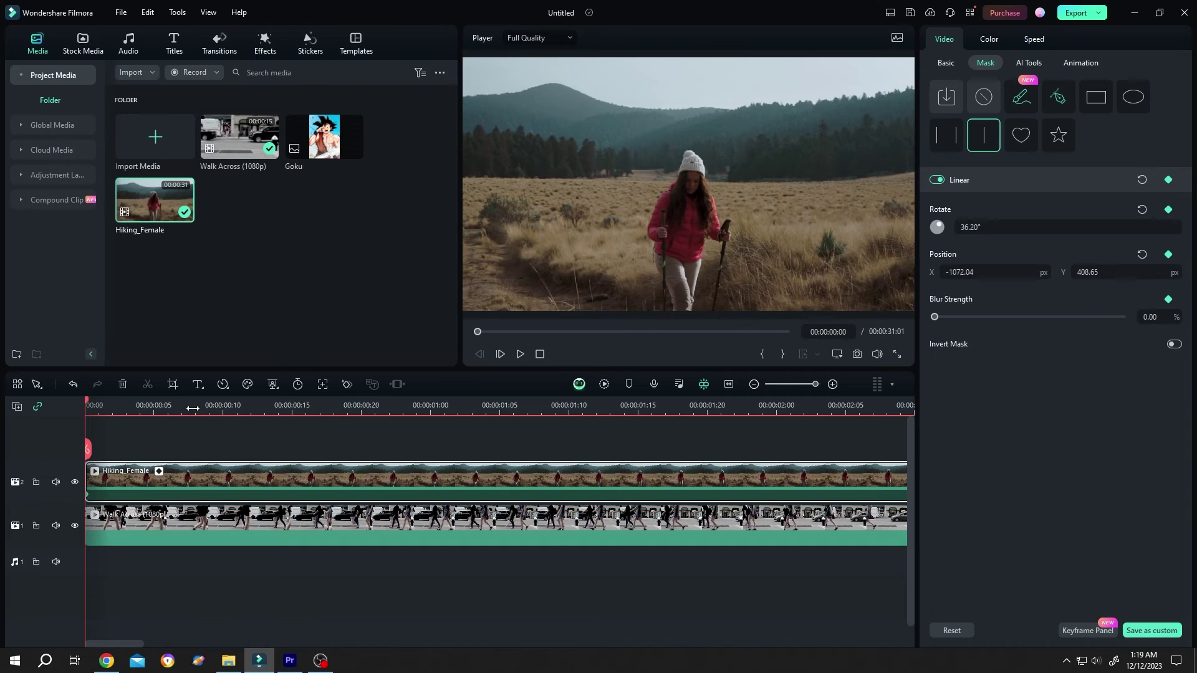
scroll(192, 408, "down", 2)
left_click_drag(88, 436, 237, 436)
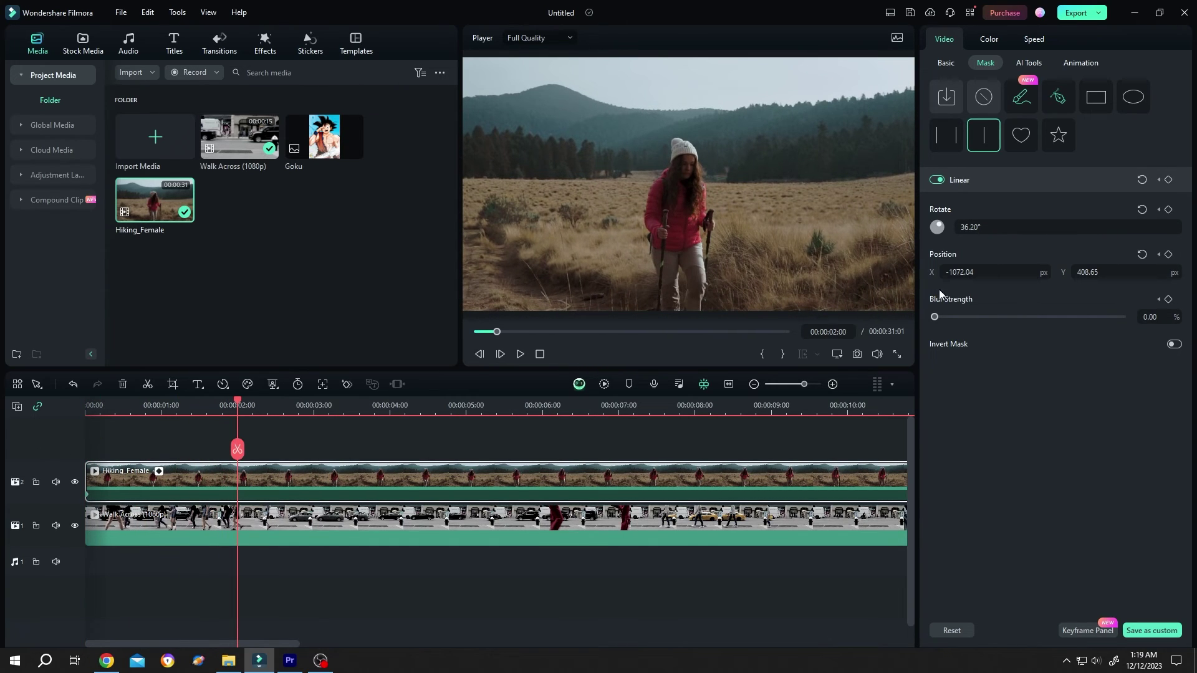
triple_click(956, 280)
type("1122.96")
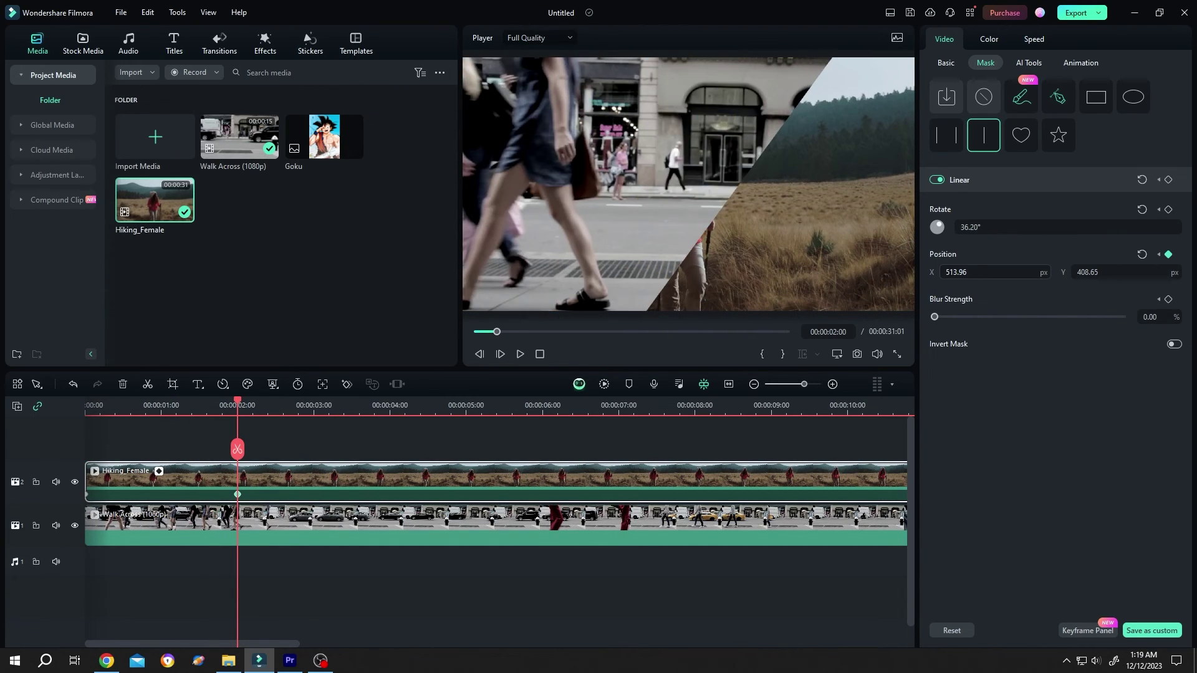
- Play the diagonal wipe back from the beginning of the timeline
key("Home")
key("space")
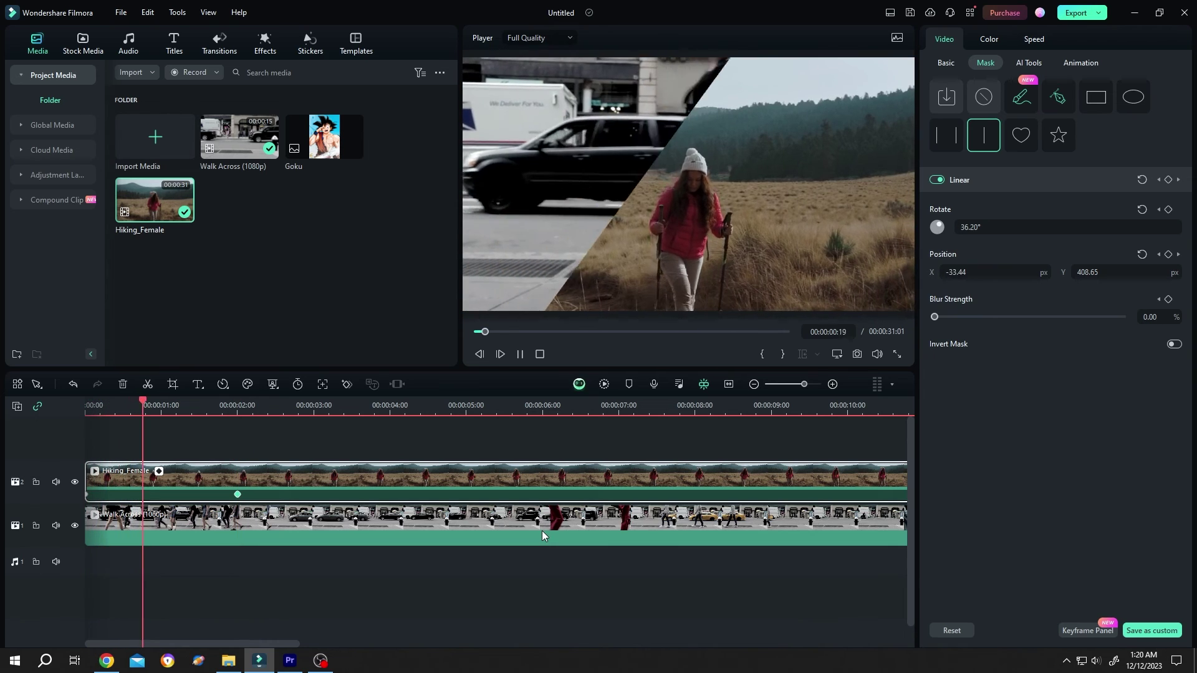
key("space")
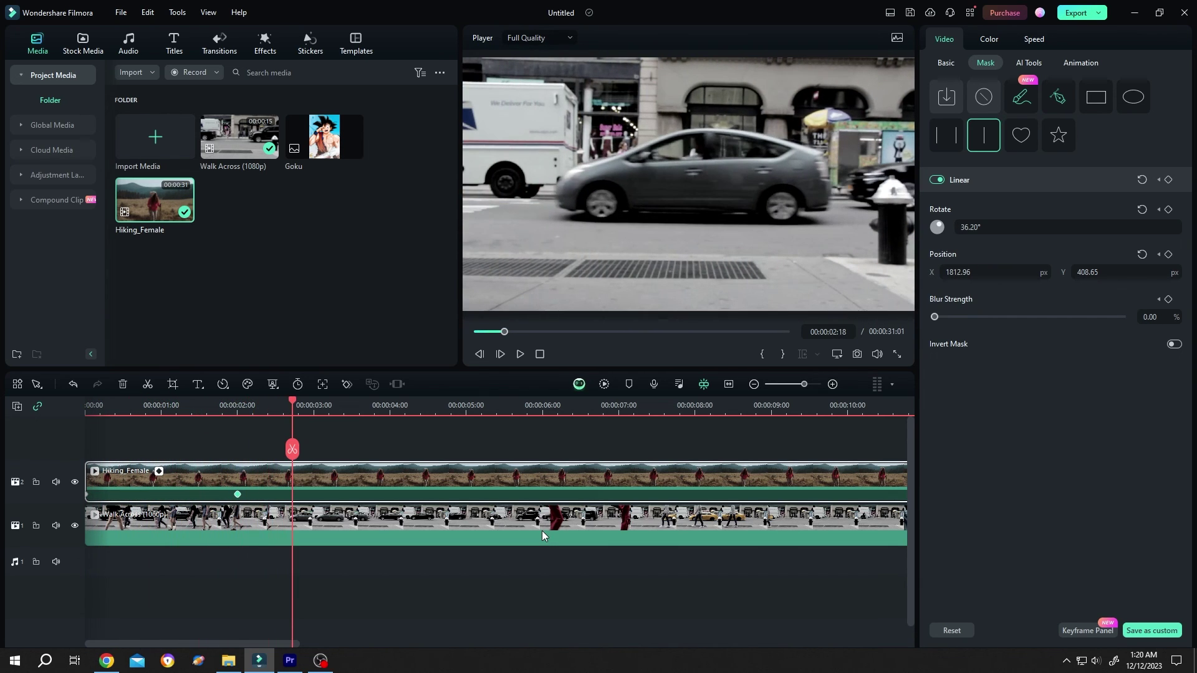